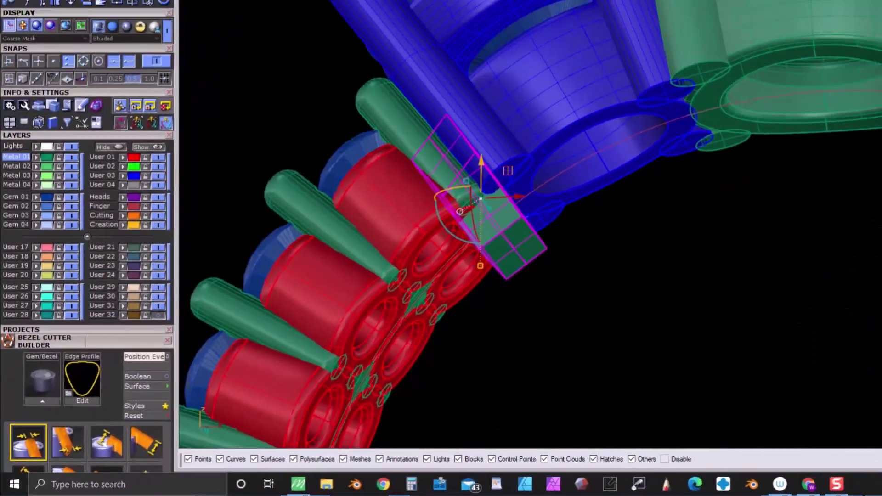
{"action": "left_click", "coordinate": [623, 251]}
{"action": "right_click_drag", "start_coordinate": [622, 251], "coordinate": [585, 265]}
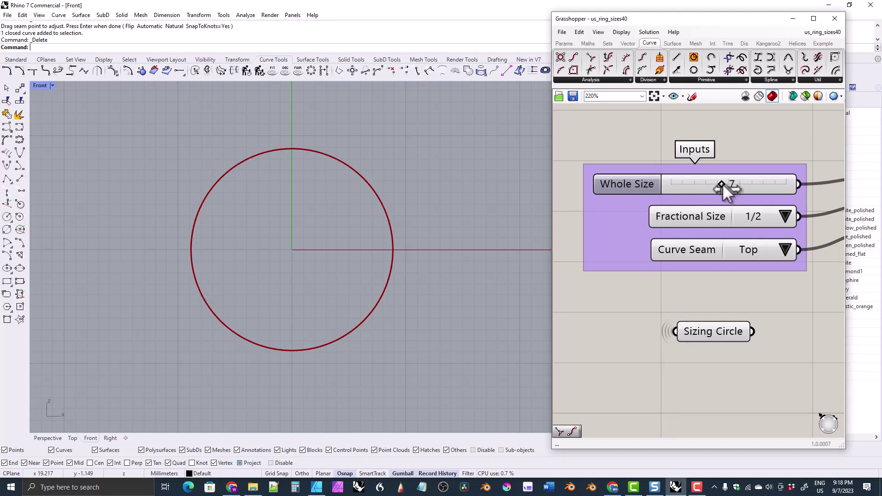
Step: Set the ring sizing inputs to whole size 7, fractional size 1/2 and curve seam Bottom
{"action": "mouse_move", "coordinate": [723, 184]}
{"action": "left_mouse_down"}
{"action": "mouse_move", "coordinate": [707, 185]}
{"action": "mouse_move", "coordinate": [721, 185]}
{"action": "left_mouse_up"}
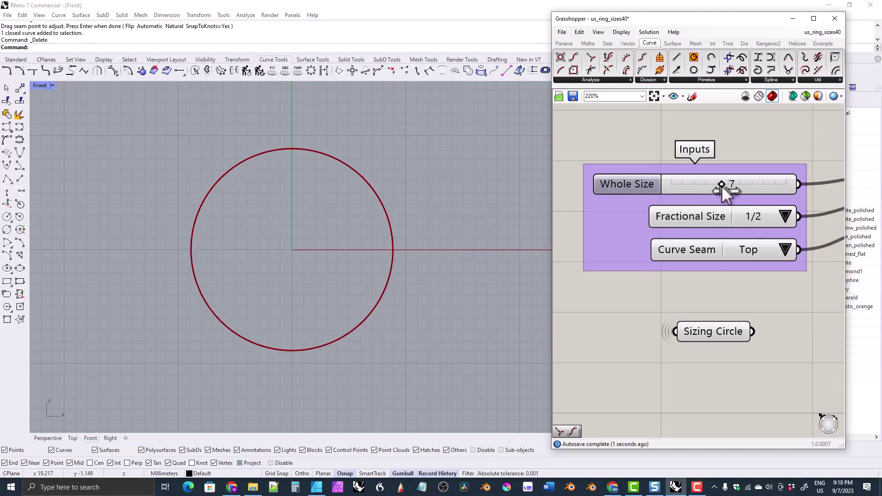
{"action": "left_click", "coordinate": [773, 214]}
{"action": "left_click", "coordinate": [795, 252]}
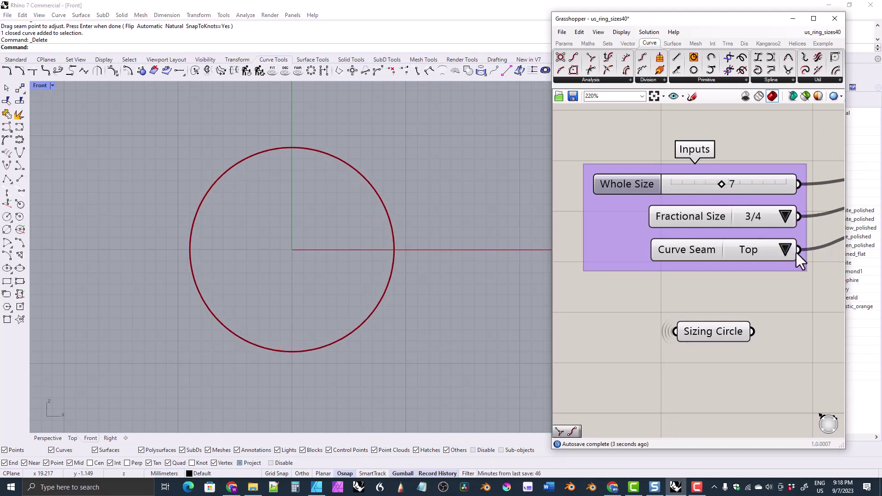
{"action": "left_click", "coordinate": [786, 219]}
{"action": "left_click", "coordinate": [797, 241]}
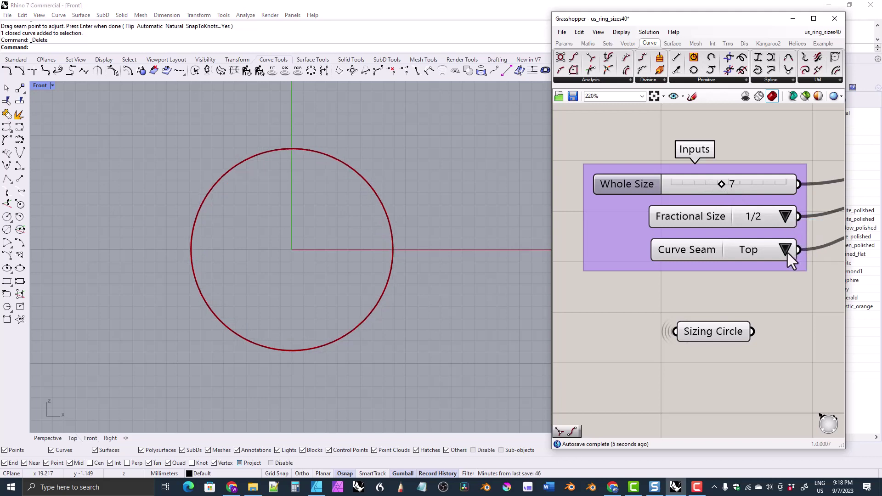
{"action": "left_click", "coordinate": [786, 252]}
{"action": "left_click", "coordinate": [793, 267]}
Step: Bake the Sizing Circle into the Rhino model and close the Grasshopper window
{"action": "right_click", "coordinate": [704, 336]}
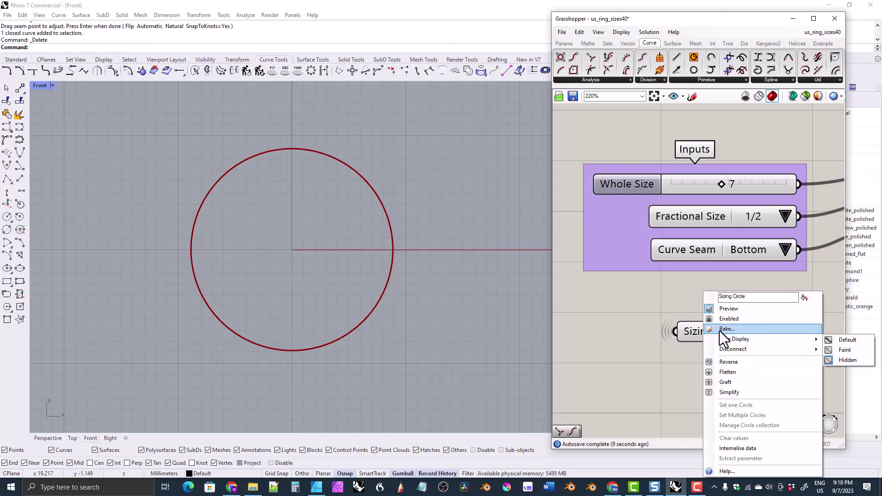
{"action": "key", "text": "Escape"}
{"action": "left_click", "coordinate": [727, 425]}
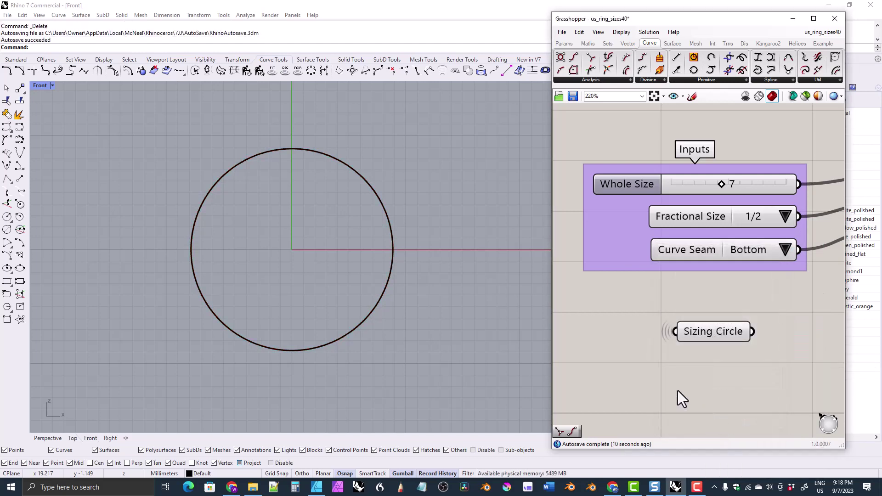
{"action": "left_click", "coordinate": [834, 19]}
Step: Inspect the seam position of the baked ring circle with CrvSeam, leaving the seam where it is
{"action": "left_click", "coordinate": [388, 278]}
{"action": "right_click_drag", "start_coordinate": [344, 262], "coordinate": [427, 263]}
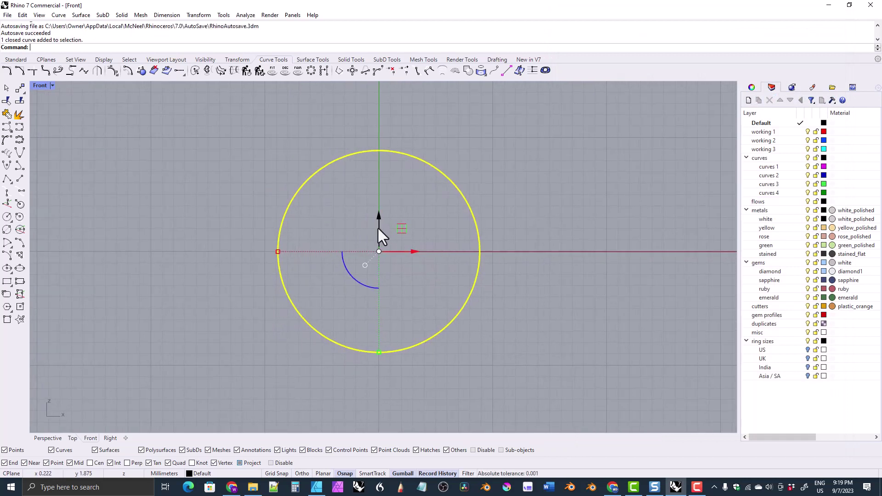
{"action": "left_click", "coordinate": [195, 69]}
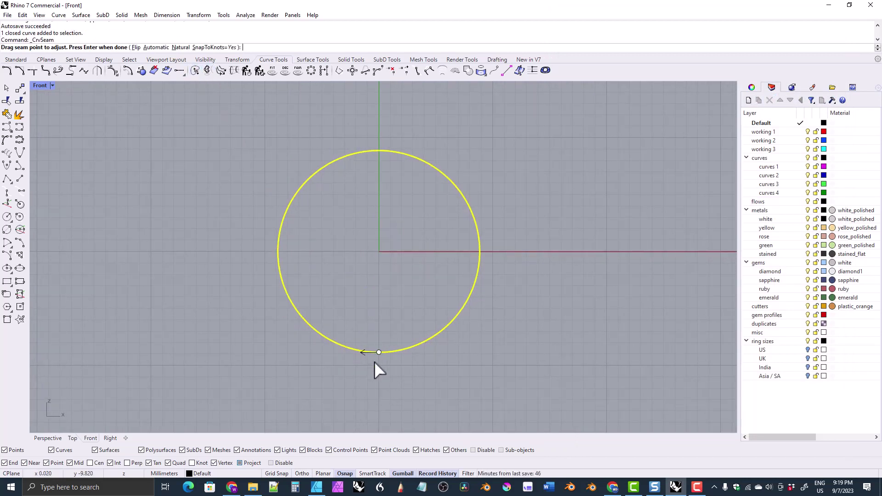
{"action": "key", "text": "Return"}
{"action": "left_click", "coordinate": [244, 213]}
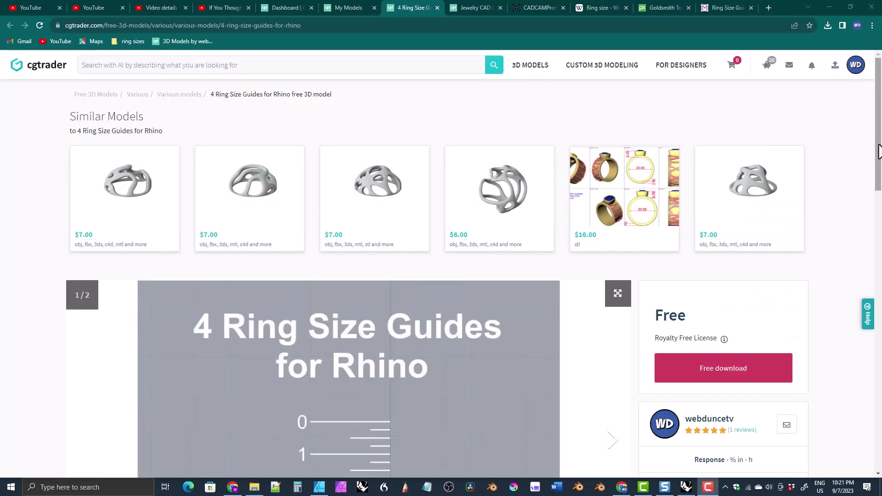
Step: In the browser, look through the CGTrader ring size guides page, Wikipedia's Ring size article and Malabar's Ring Size Guide chart
{"action": "scroll", "coordinate": [877, 191], "scroll_direction": "down", "scroll_amount": 3}
{"action": "left_click_drag", "start_coordinate": [877, 190], "coordinate": [875, 216]}
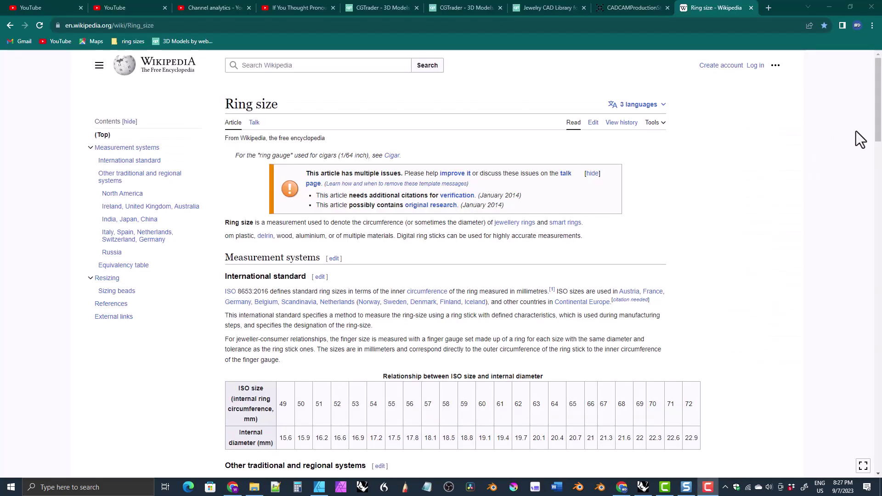
{"action": "left_click_drag", "start_coordinate": [878, 138], "coordinate": [861, 284]}
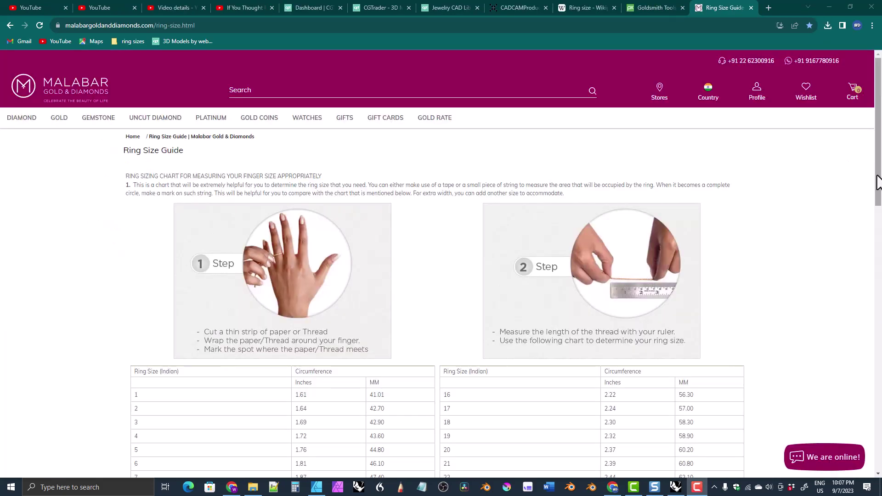
{"action": "left_click_drag", "start_coordinate": [876, 190], "coordinate": [879, 415]}
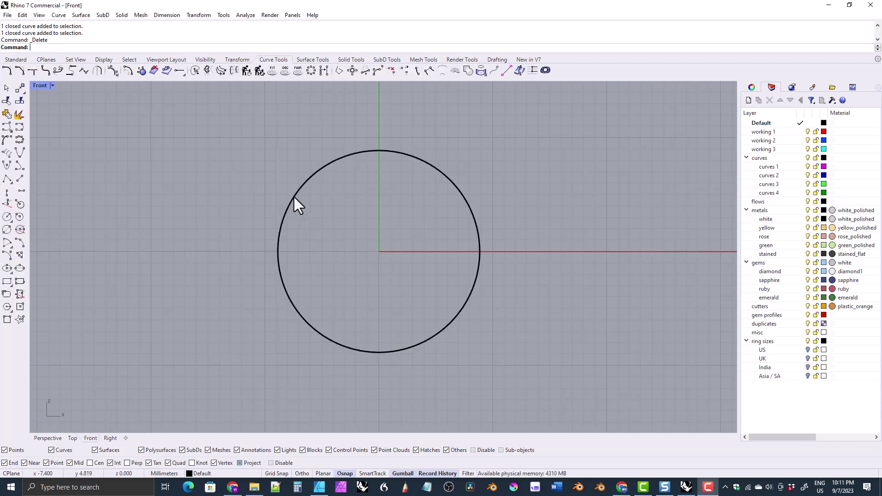
Step: In Rhino, offset the ring circle outward by 2.5 mm
{"action": "left_click", "coordinate": [294, 198]}
{"action": "left_click", "coordinate": [128, 70]}
{"action": "type", "text": "2.5"}
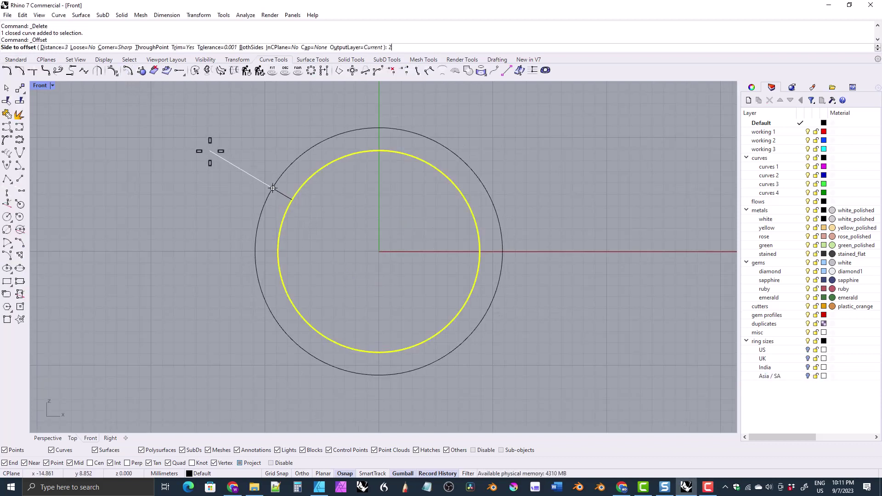
{"action": "key", "text": "Return"}
{"action": "left_click", "coordinate": [227, 176]}
Step: Extrude the inner and outer ring circles together into a solid band, about 2 mm to both sides, in the Perspective view
{"action": "left_click", "coordinate": [258, 208], "text": "shift"}
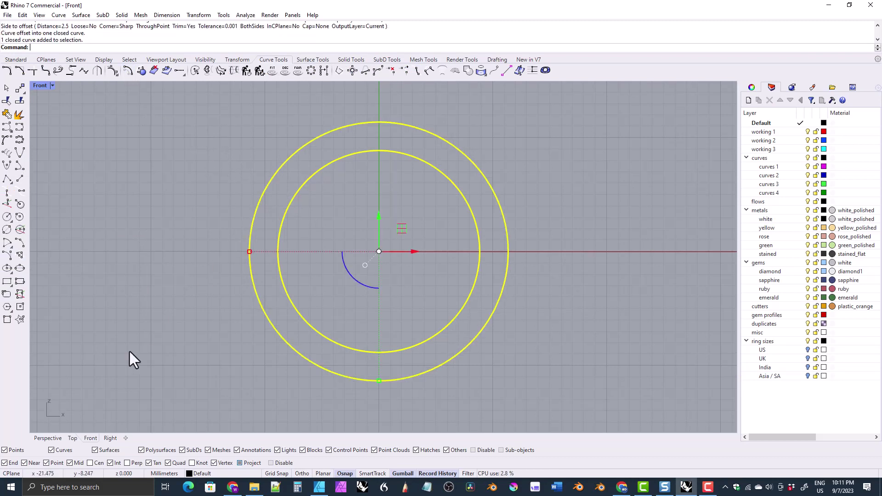
{"action": "left_click", "coordinate": [46, 438]}
{"action": "right_click_drag", "start_coordinate": [305, 294], "coordinate": [244, 262]}
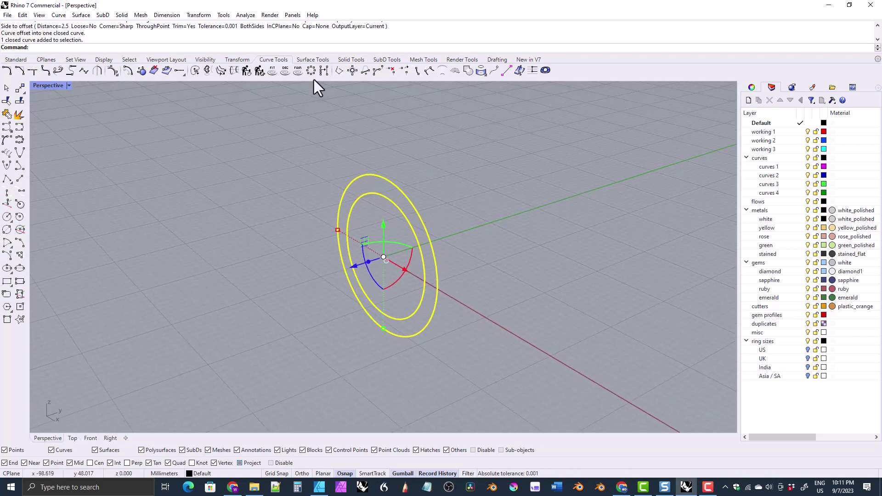
{"action": "left_click", "coordinate": [350, 59]}
{"action": "left_click", "coordinate": [19, 217]}
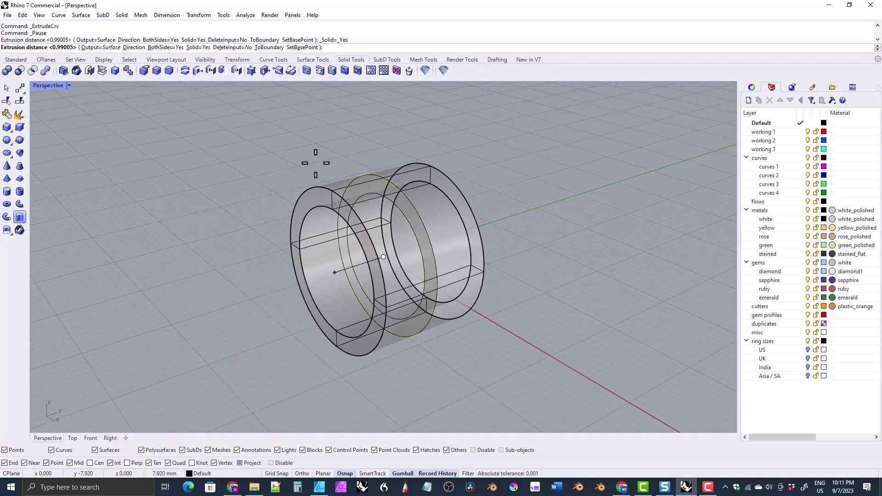
{"action": "key", "text": "Return"}
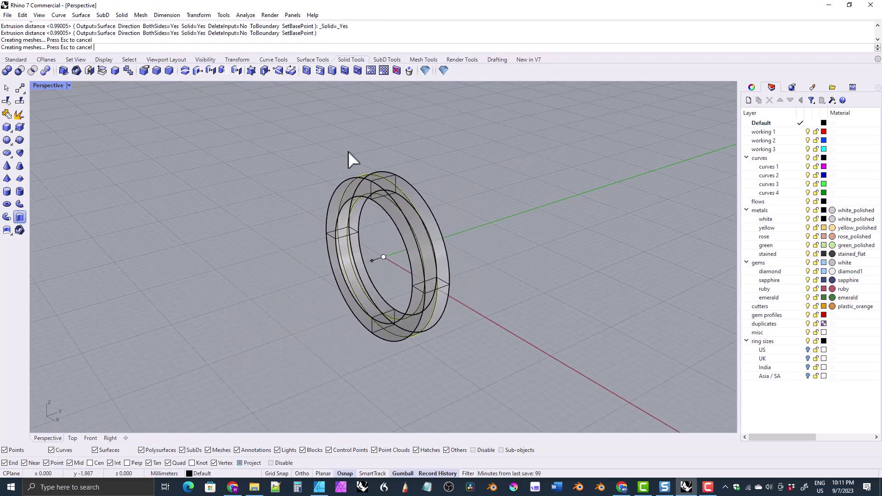
{"action": "right_click_drag", "start_coordinate": [333, 208], "coordinate": [344, 261]}
{"action": "key", "text": "Escape"}
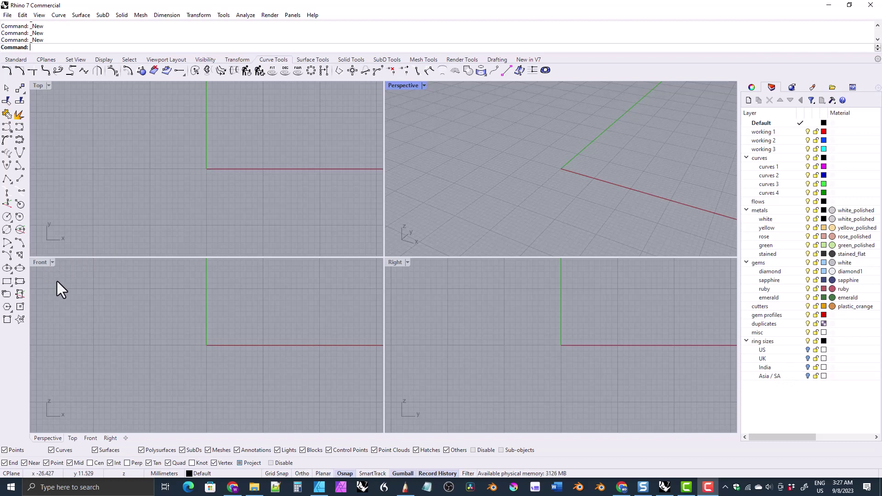
Step: Maximize the Front view of the new file and show the US ring sizes layer
{"action": "double_click", "coordinate": [40, 263]}
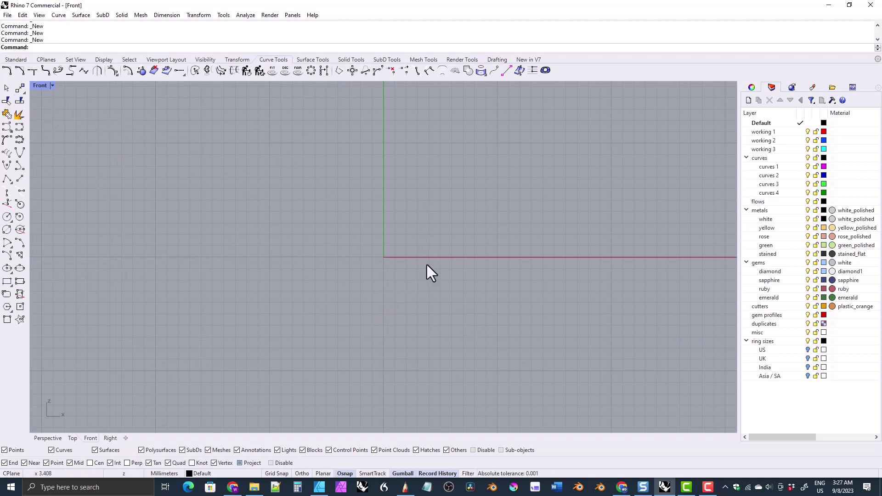
{"action": "left_click", "coordinate": [807, 350]}
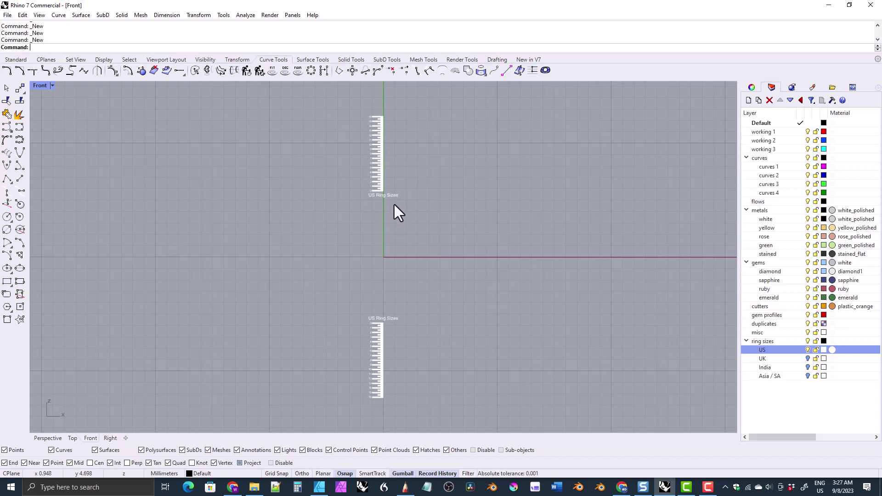
Step: Draw a circle about 11.2 mm in diameter in the empty area beside the US ring size scales and select it
{"action": "left_click", "coordinate": [7, 217]}
{"action": "left_click", "coordinate": [185, 213]}
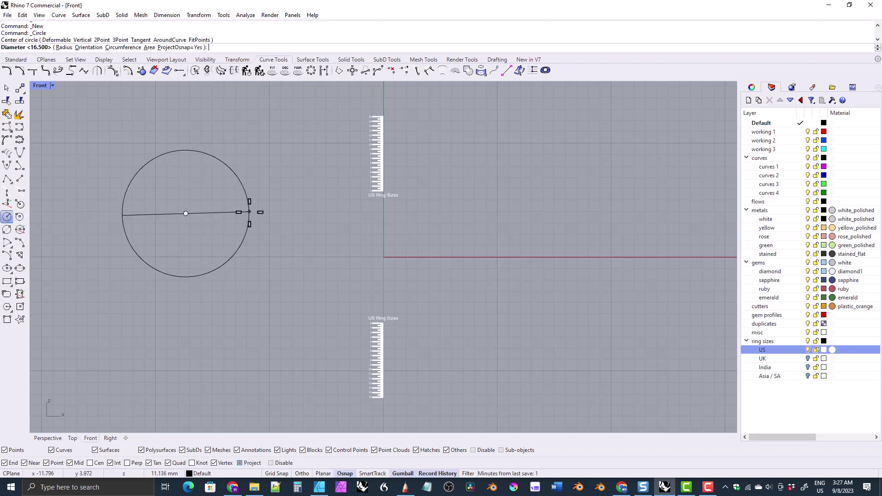
{"action": "left_click", "coordinate": [249, 211]}
{"action": "left_click", "coordinate": [249, 206]}
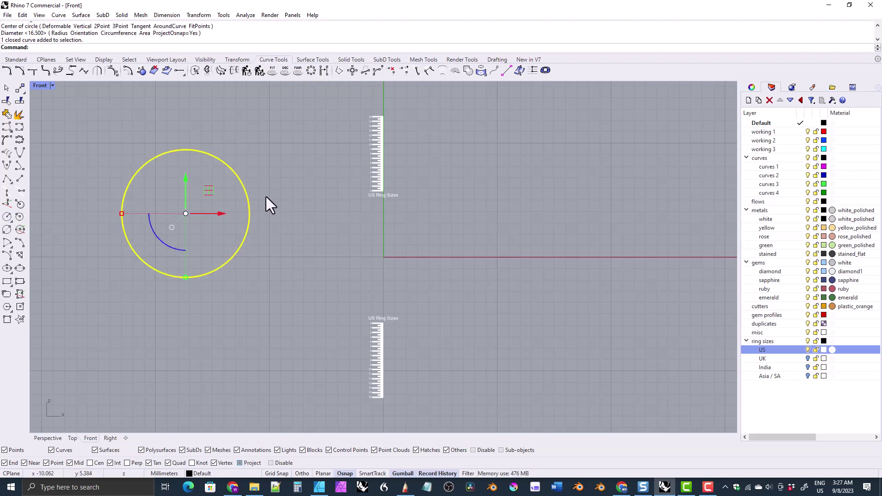
Step: Move the test circle's seam to its top quadrant with CrvSeam and delete the circle
{"action": "left_click", "coordinate": [207, 71]}
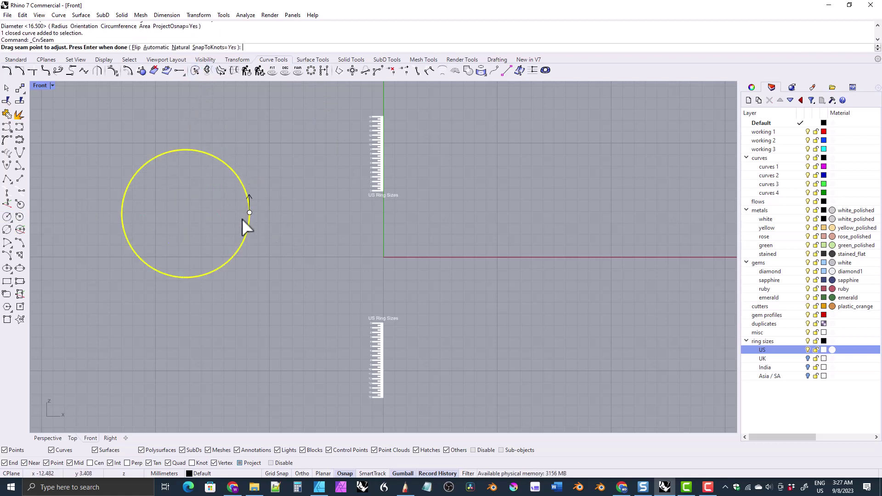
{"action": "left_click_drag", "start_coordinate": [249, 211], "coordinate": [246, 235]}
{"action": "mouse_move", "coordinate": [222, 257]}
{"action": "left_mouse_down"}
{"action": "mouse_move", "coordinate": [186, 274]}
{"action": "mouse_move", "coordinate": [189, 155]}
{"action": "mouse_move", "coordinate": [172, 177]}
{"action": "mouse_move", "coordinate": [180, 183]}
{"action": "left_mouse_up"}
{"action": "key", "text": "Return"}
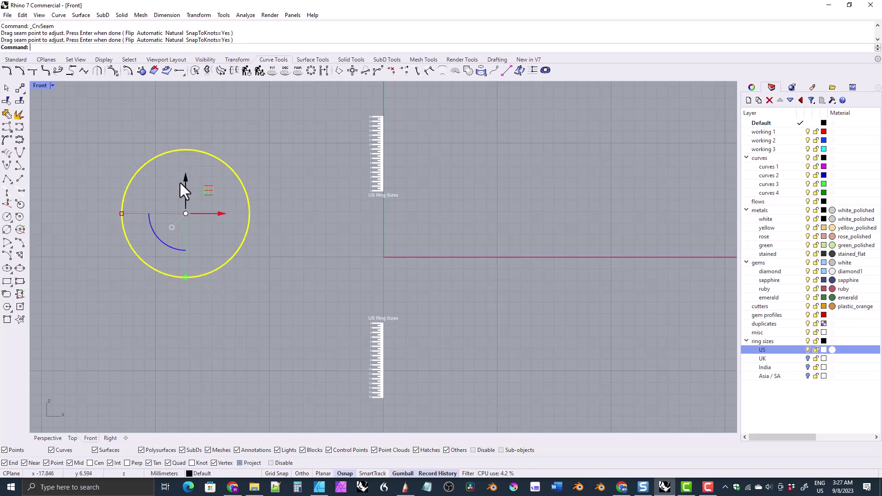
{"action": "left_click", "coordinate": [193, 70]}
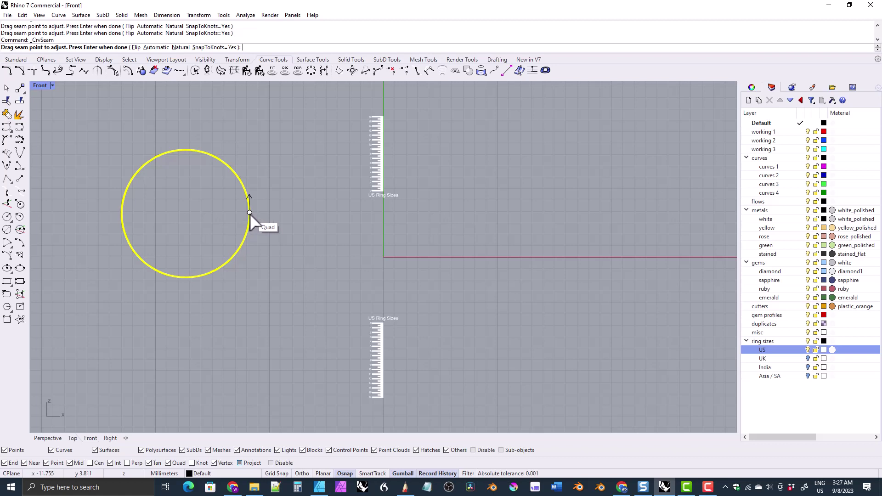
{"action": "mouse_move", "coordinate": [249, 213]}
{"action": "left_mouse_down"}
{"action": "mouse_move", "coordinate": [238, 256]}
{"action": "mouse_move", "coordinate": [198, 278]}
{"action": "mouse_move", "coordinate": [154, 262]}
{"action": "mouse_move", "coordinate": [186, 150]}
{"action": "left_mouse_up"}
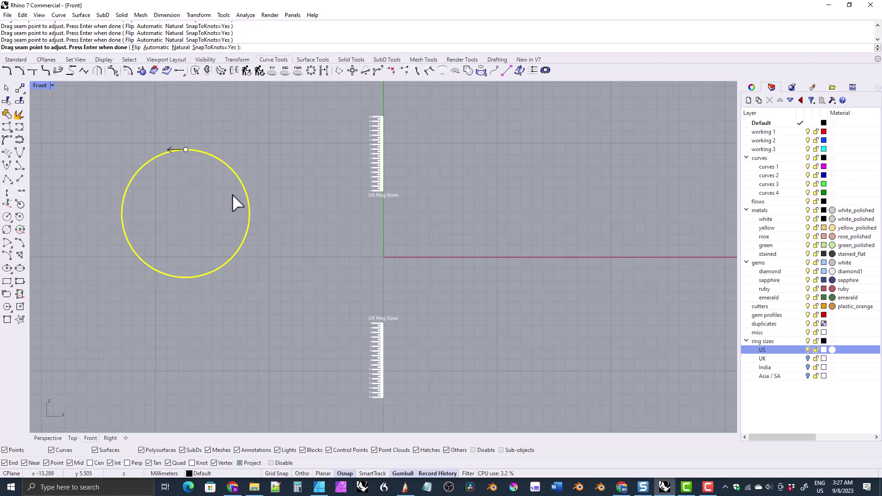
{"action": "key", "text": "Return"}
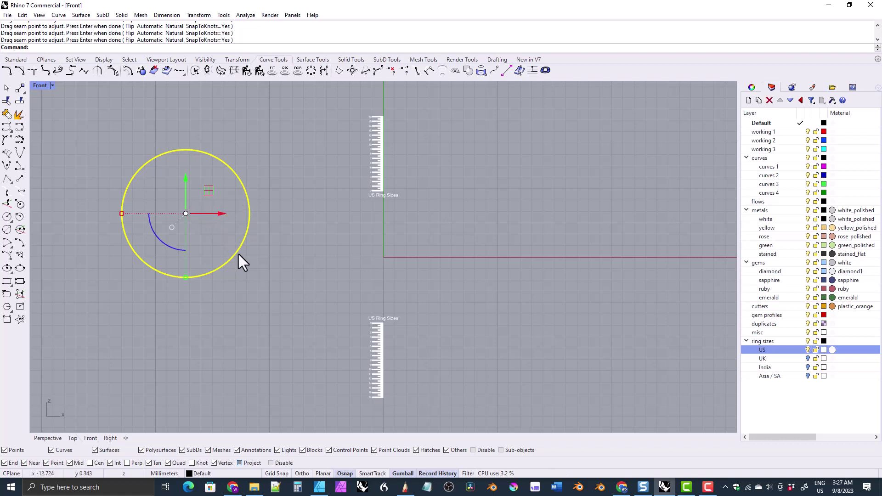
{"action": "key", "text": "Delete"}
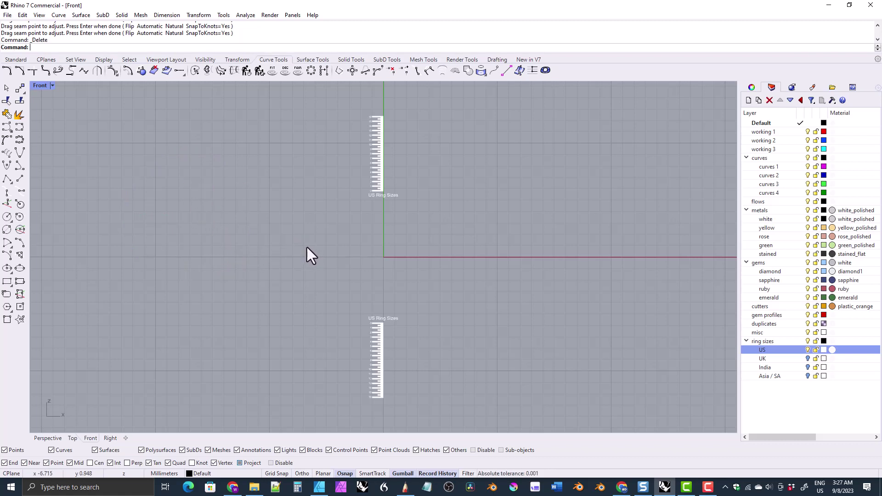
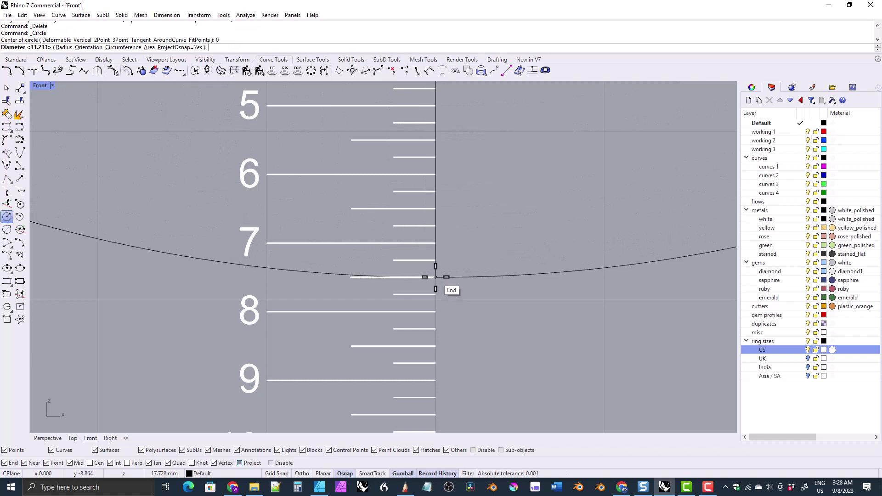
Step: Draw a circle centred on the origin out to the 7 1/2 mark of the lower US scale and hide the US layer
{"action": "left_click", "coordinate": [436, 278]}
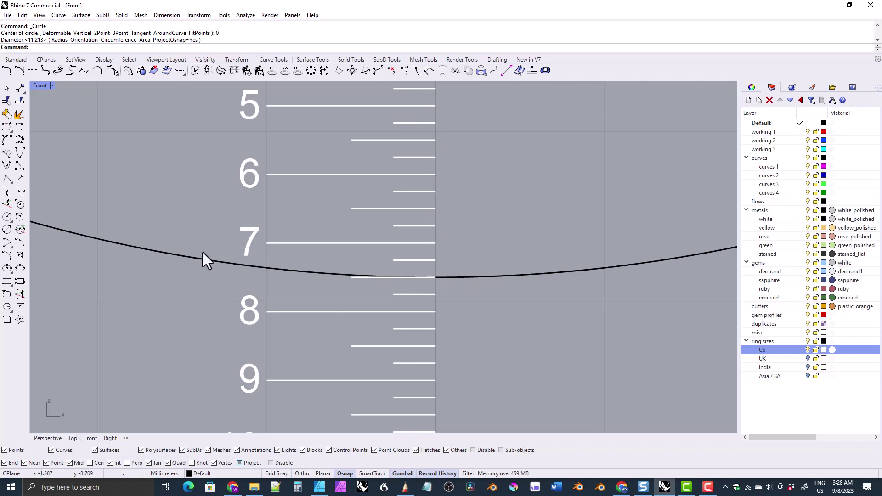
{"action": "left_click", "coordinate": [807, 350]}
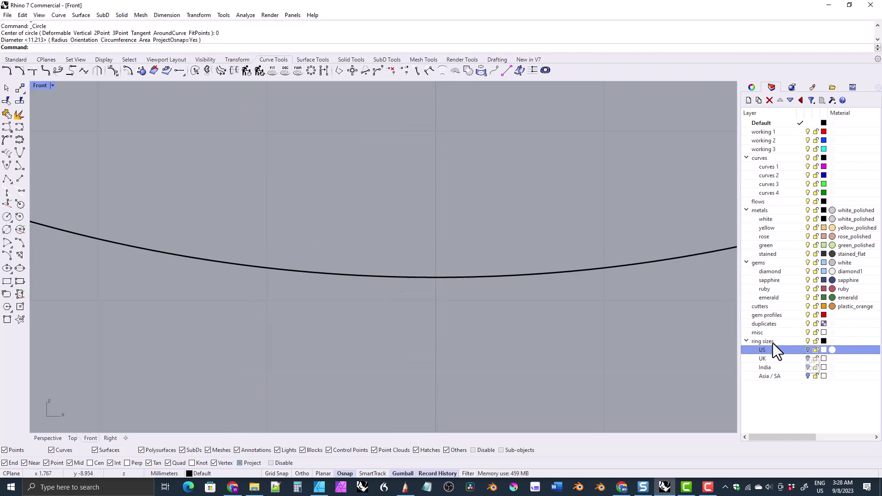
Step: Check the size 7 1/2 circle's seam position with CrvSeam and delete the circle
{"action": "scroll", "coordinate": [392, 212], "scroll_direction": "down", "scroll_amount": 5}
{"action": "right_click_drag", "start_coordinate": [392, 197], "coordinate": [393, 259]}
{"action": "scroll", "coordinate": [374, 220], "scroll_direction": "down", "scroll_amount": 4}
{"action": "left_click", "coordinate": [309, 181]}
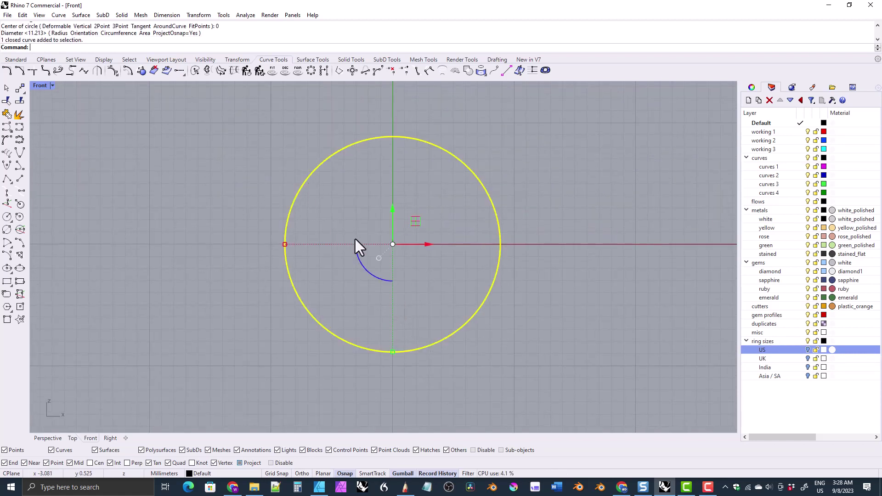
{"action": "left_click", "coordinate": [196, 71]}
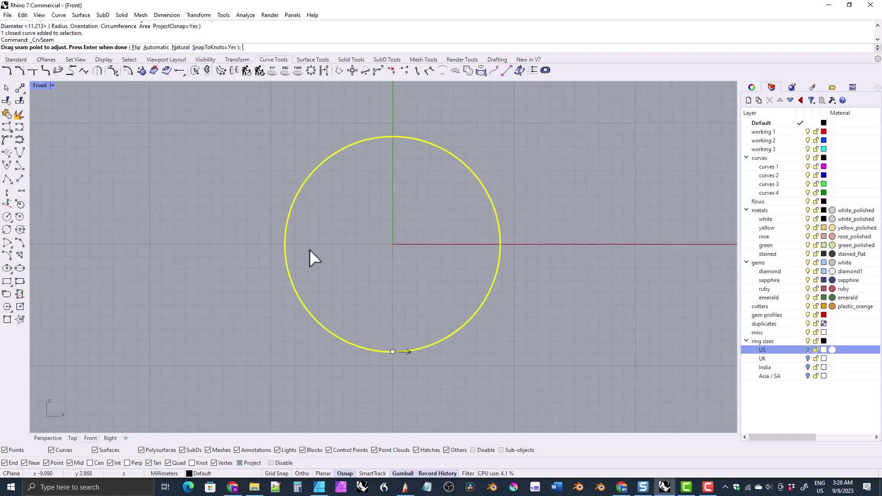
{"action": "key", "text": "Return"}
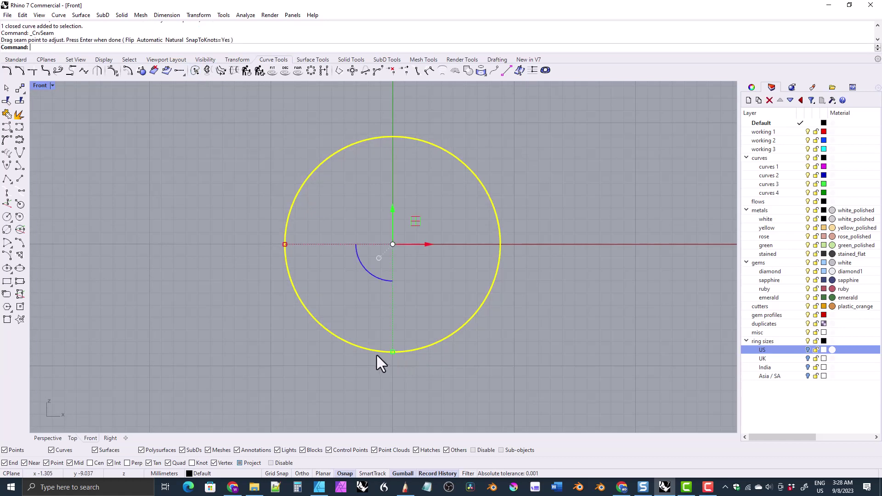
{"action": "key", "text": "Delete"}
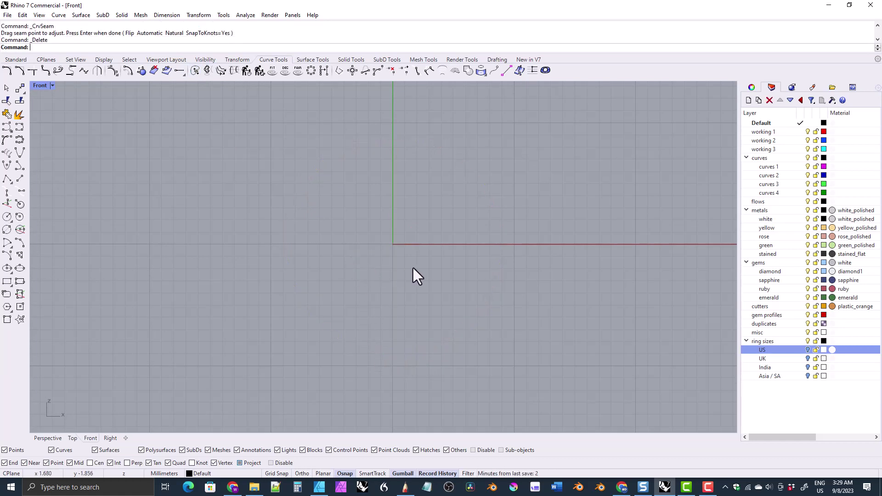
Step: Draw a circle centred on the origin out to the 5 1/4 mark of the upper US scale and hide the US layer
{"action": "left_click", "coordinate": [807, 350]}
{"action": "scroll", "coordinate": [390, 216], "scroll_direction": "up", "scroll_amount": 10}
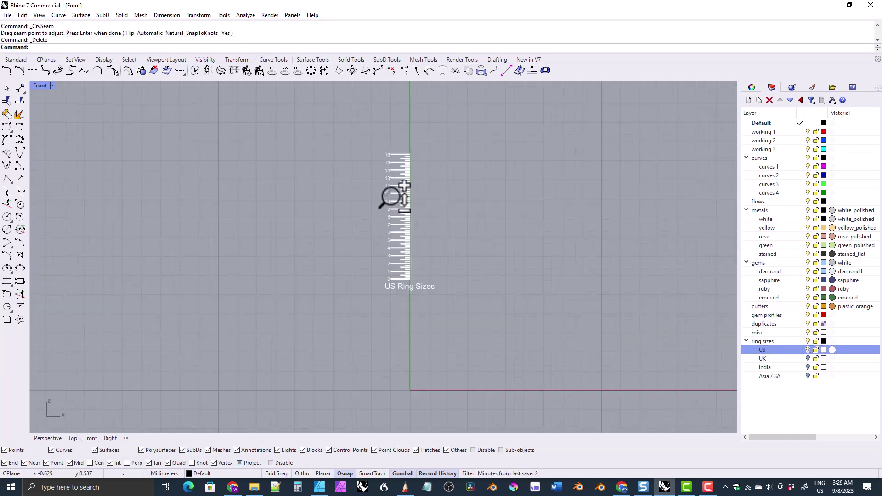
{"action": "scroll", "coordinate": [405, 235], "scroll_direction": "up", "scroll_amount": 1}
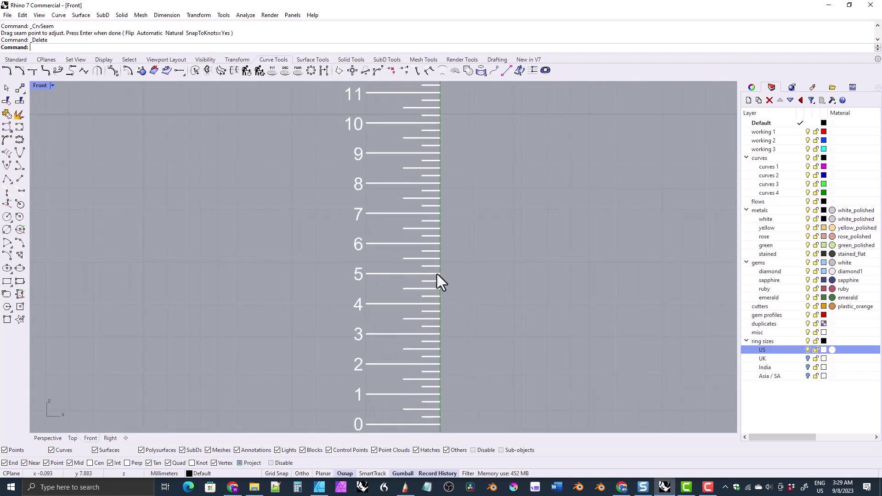
{"action": "scroll", "coordinate": [427, 264], "scroll_direction": "up", "scroll_amount": 5}
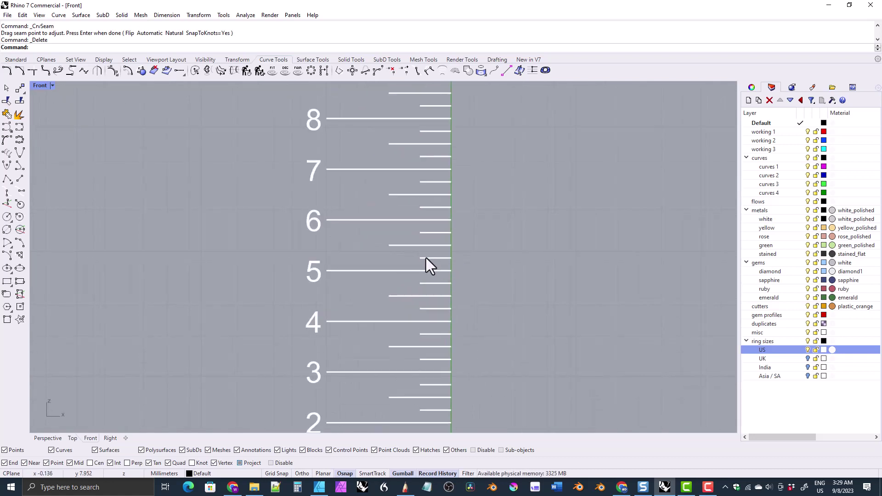
{"action": "left_click", "coordinate": [7, 216]}
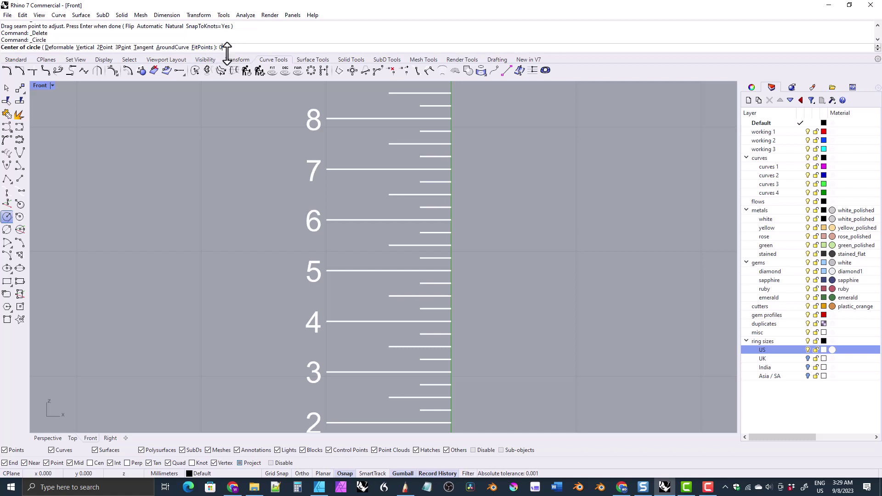
{"action": "type", "text": "0"}
{"action": "key", "text": "Return"}
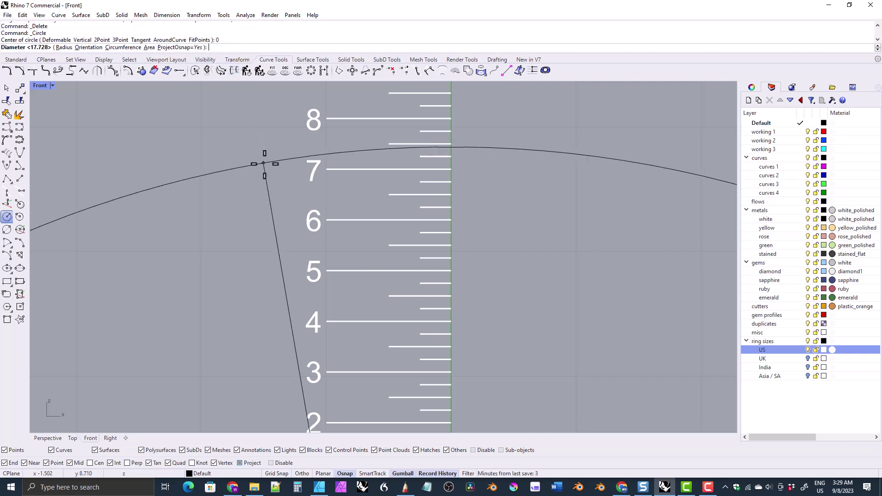
{"action": "left_click", "coordinate": [450, 258]}
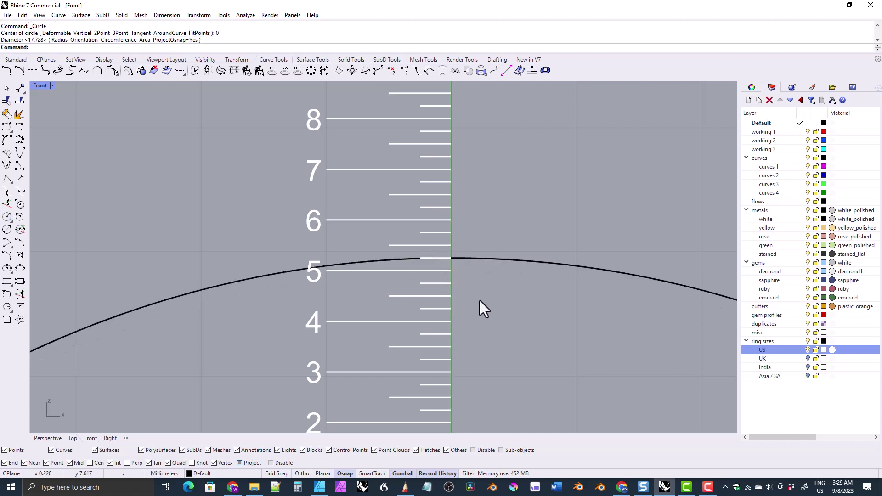
{"action": "left_click", "coordinate": [807, 350]}
Step: Check the size 5 1/4 circle's seam position with CrvSeam and delete the circle
{"action": "scroll", "coordinate": [431, 233], "scroll_direction": "down", "scroll_amount": 5}
{"action": "right_click_drag", "start_coordinate": [473, 285], "coordinate": [437, 239]}
{"action": "left_click", "coordinate": [321, 178]}
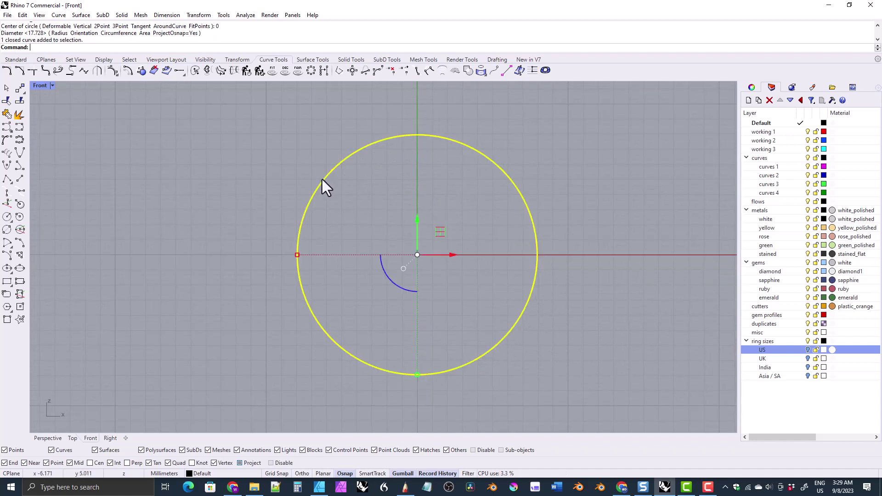
{"action": "left_click", "coordinate": [195, 70]}
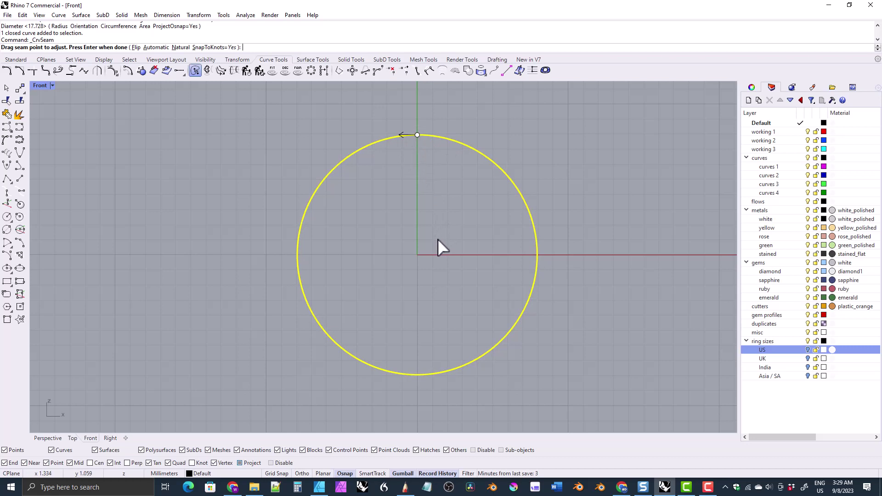
{"action": "key", "text": "Return"}
{"action": "key", "text": "Escape"}
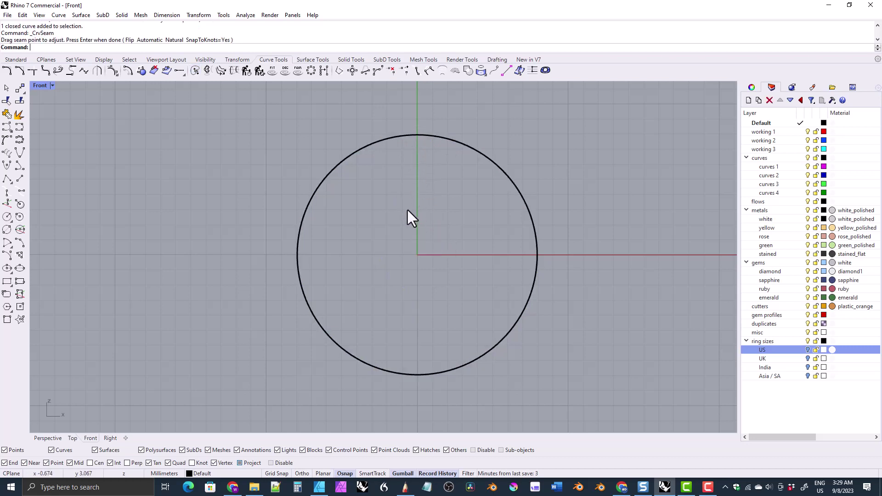
{"action": "left_click", "coordinate": [404, 135]}
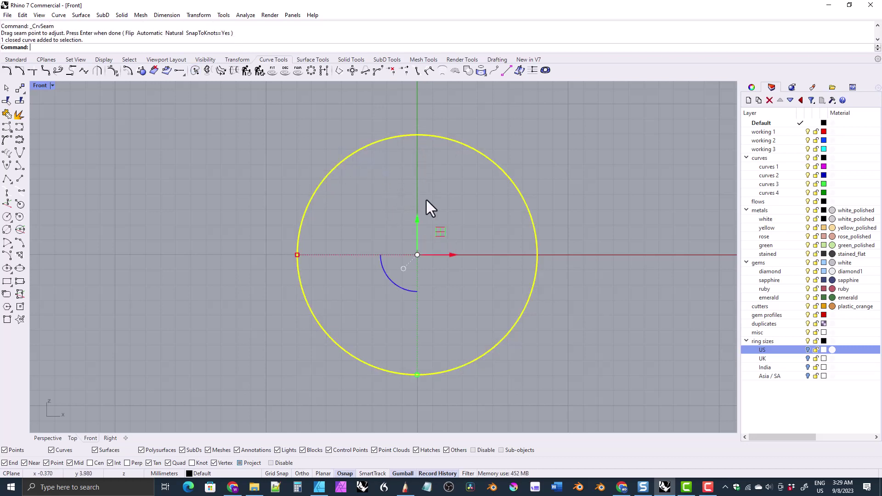
{"action": "key", "text": "Delete"}
Step: Draw a 16.5 mm circle centred on the origin out to the 12 mark of the lower India scale and hide the India layer
{"action": "left_click", "coordinate": [807, 367]}
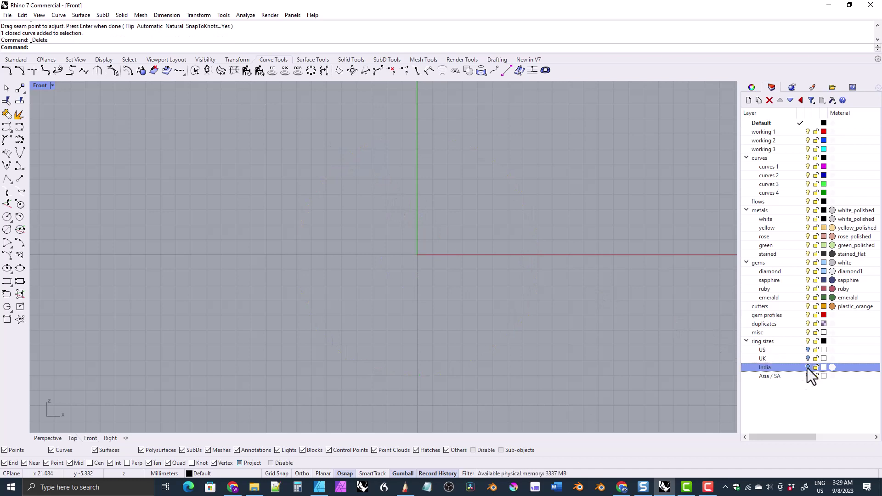
{"action": "right_click_drag", "start_coordinate": [421, 306], "coordinate": [406, 301]}
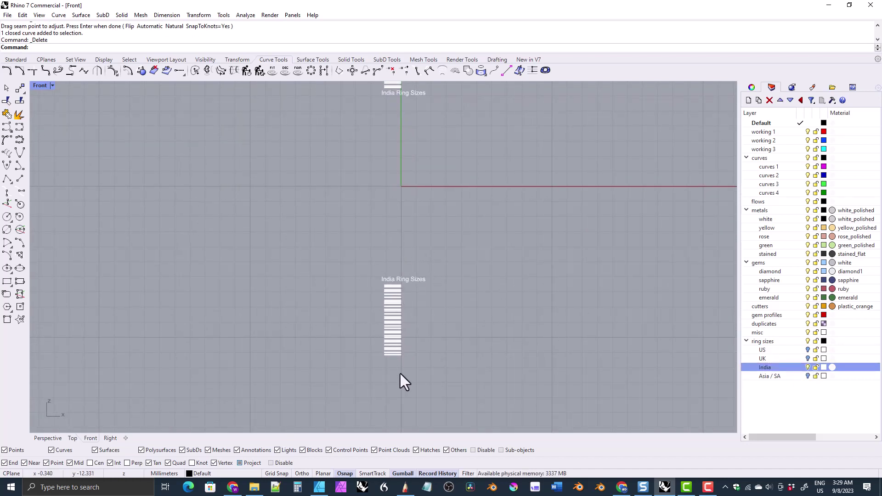
{"action": "scroll", "coordinate": [395, 316], "scroll_direction": "up", "scroll_amount": 15}
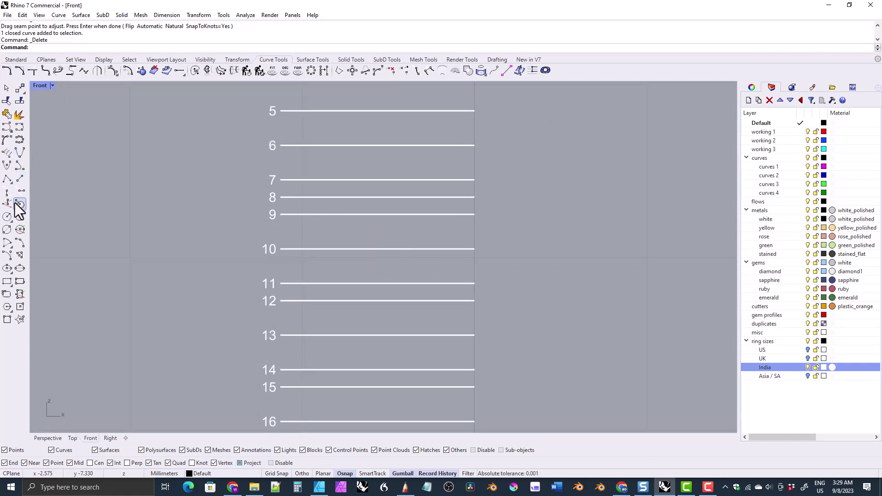
{"action": "left_click", "coordinate": [7, 229]}
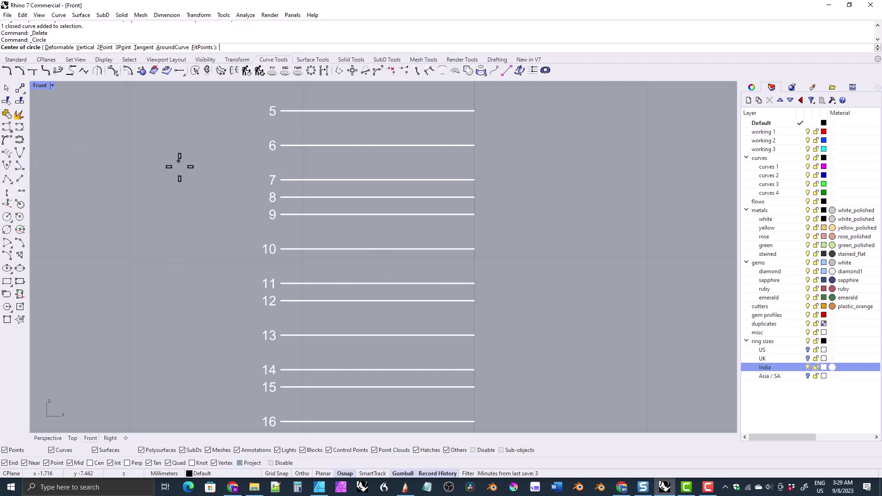
{"action": "type", "text": "0"}
{"action": "key", "text": "Return"}
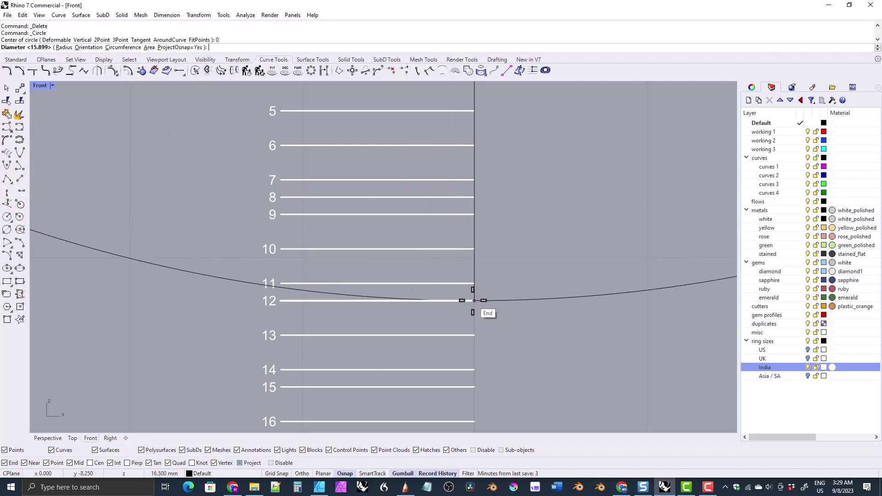
{"action": "left_click", "coordinate": [475, 300]}
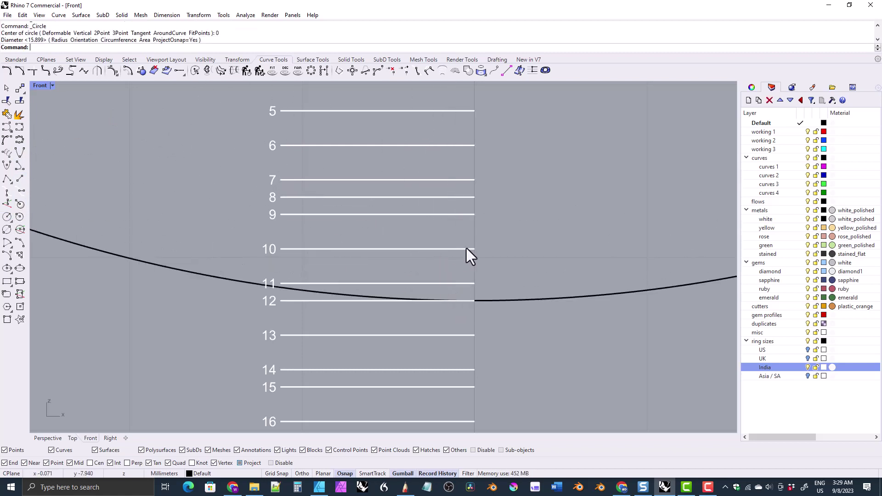
{"action": "left_click", "coordinate": [807, 367]}
Step: Check the India size 12 circle's seam position with CrvSeam and delete the circle
{"action": "scroll", "coordinate": [414, 196], "scroll_direction": "down", "scroll_amount": 5}
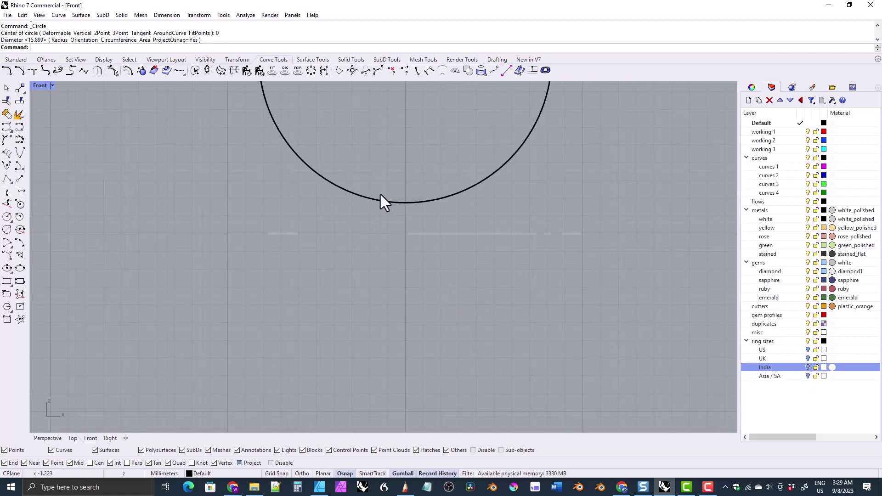
{"action": "right_click_drag", "start_coordinate": [381, 195], "coordinate": [360, 319]}
{"action": "left_click", "coordinate": [271, 169]}
{"action": "scroll", "coordinate": [392, 246], "scroll_direction": "down", "scroll_amount": 4}
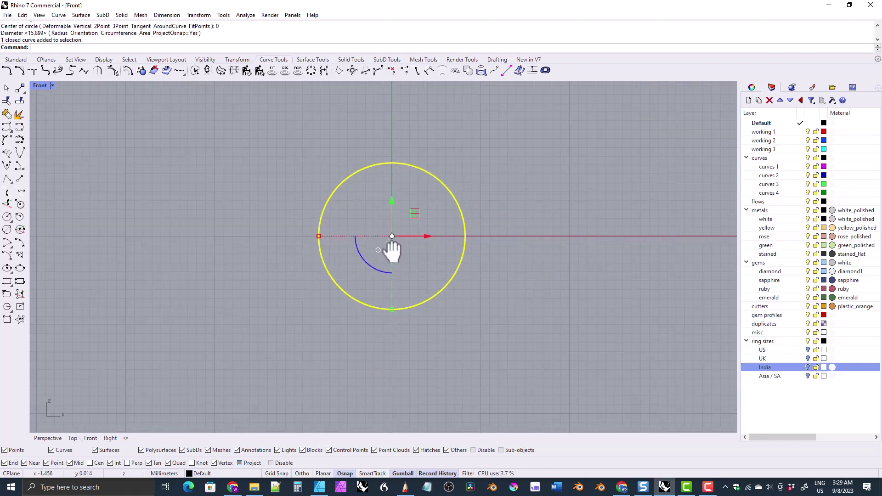
{"action": "left_click", "coordinate": [195, 70]}
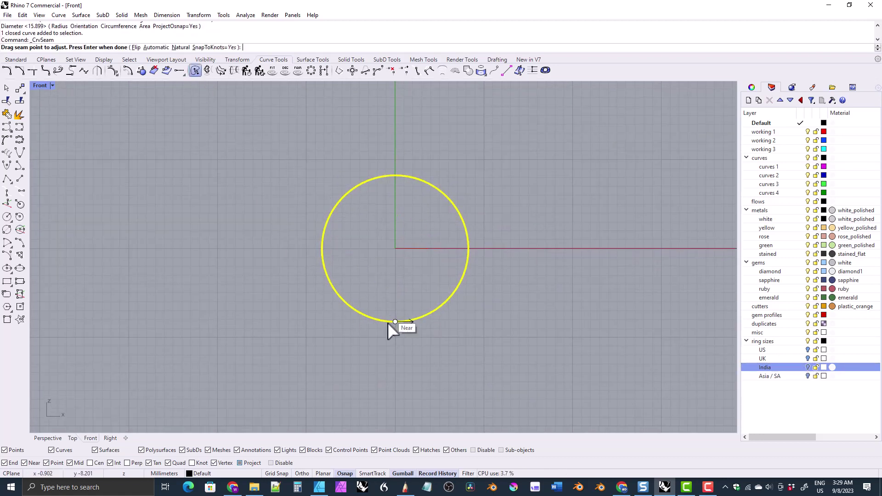
{"action": "key", "text": "Return"}
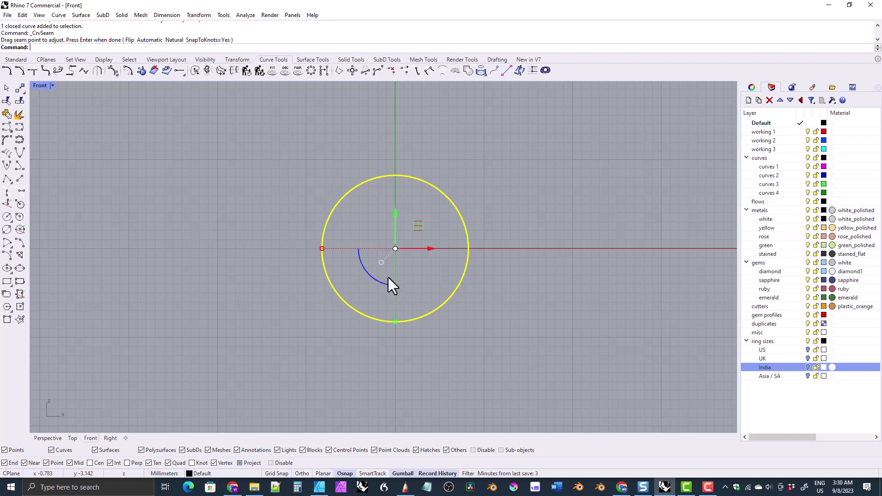
{"action": "scroll", "coordinate": [385, 250], "scroll_direction": "up", "scroll_amount": 2}
{"action": "key", "text": "Escape"}
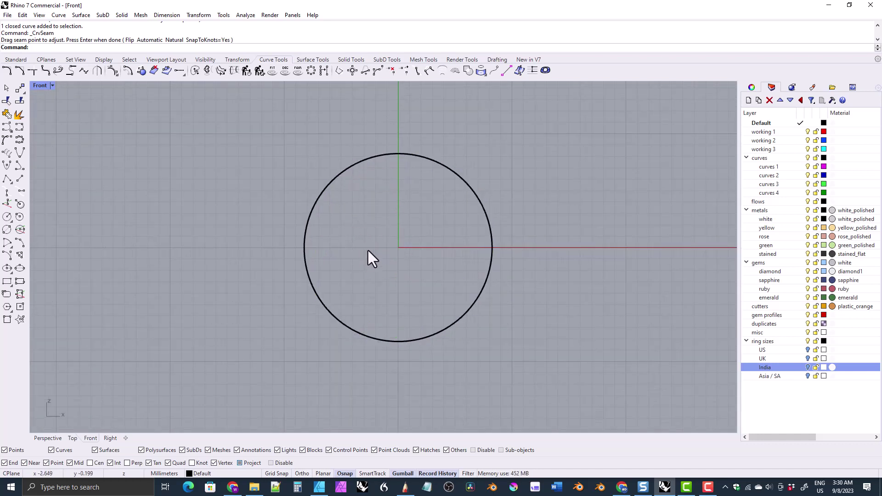
{"action": "right_click_drag", "start_coordinate": [367, 250], "coordinate": [371, 254]}
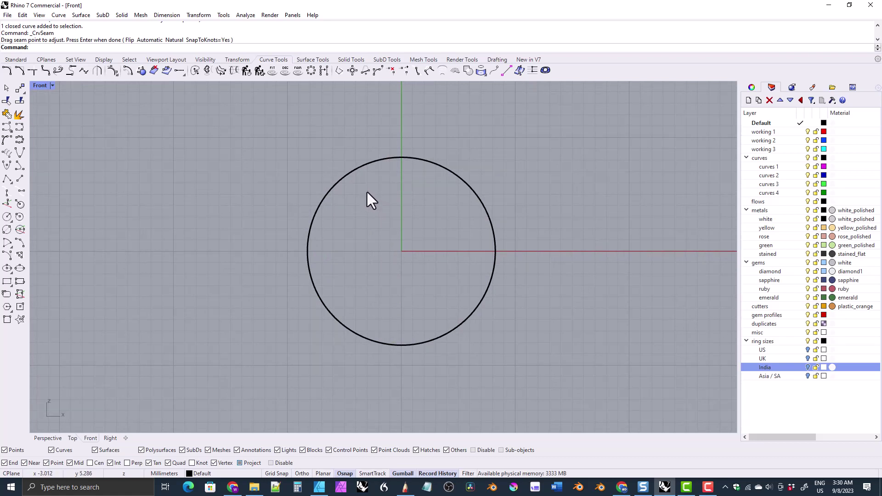
{"action": "left_click", "coordinate": [339, 183]}
{"action": "key", "text": "Delete"}
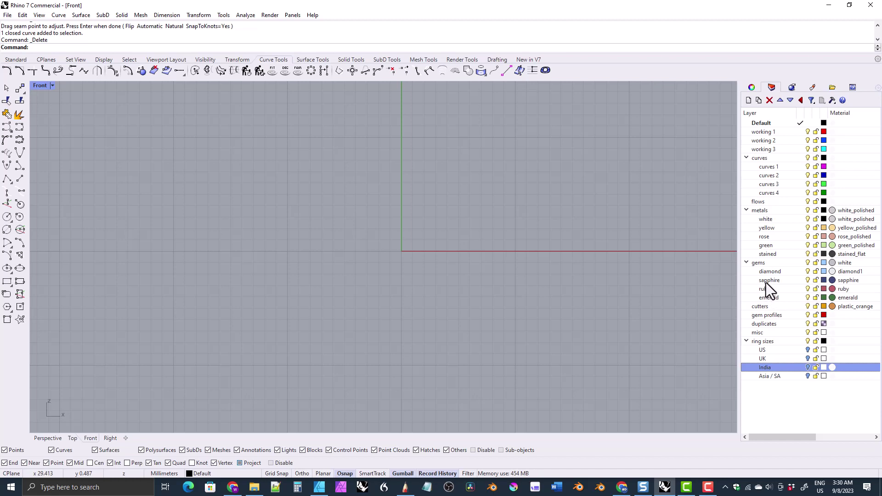
Step: Start a new model from the Small Objects - Millimeters.3dm template without saving the untitled one, and view its layers
{"action": "left_click", "coordinate": [831, 87]}
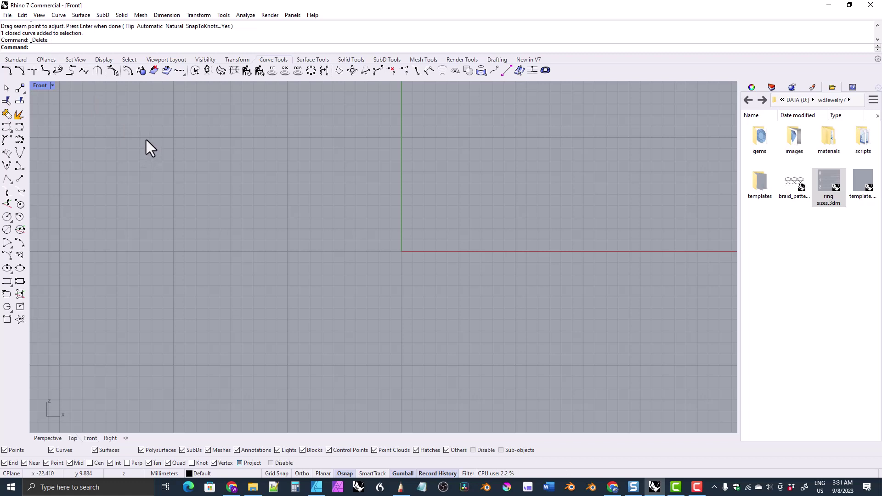
{"action": "left_click", "coordinate": [8, 15]}
{"action": "left_click", "coordinate": [27, 26]}
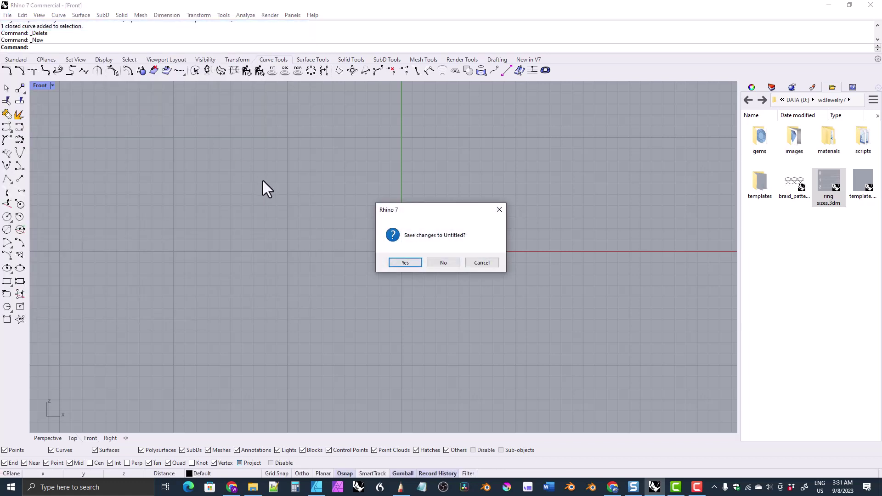
{"action": "left_click", "coordinate": [443, 262]}
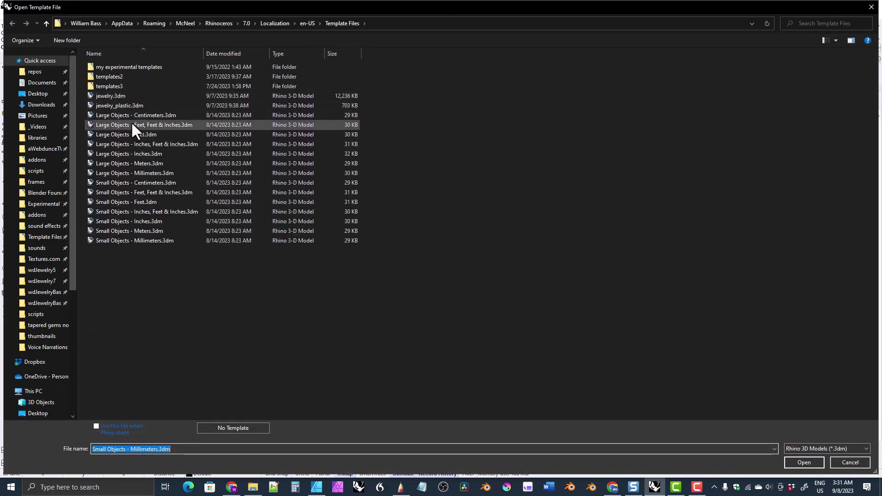
{"action": "left_click", "coordinate": [115, 241]}
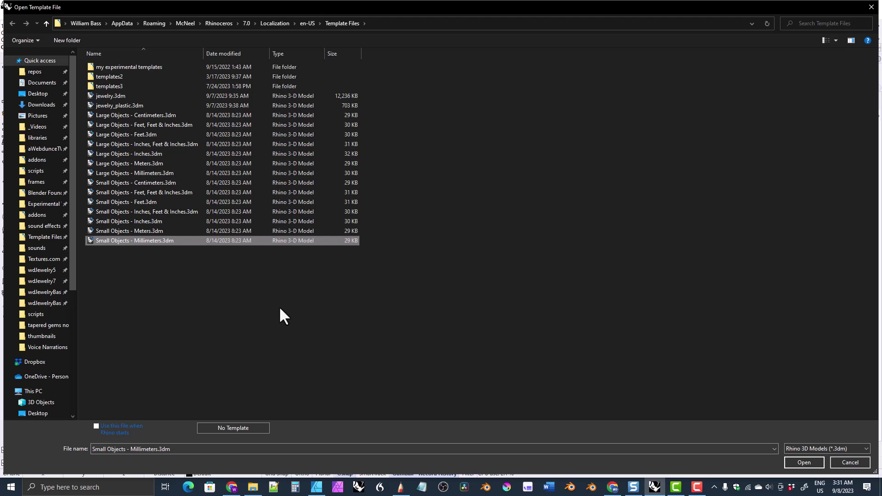
{"action": "left_click", "coordinate": [804, 462]}
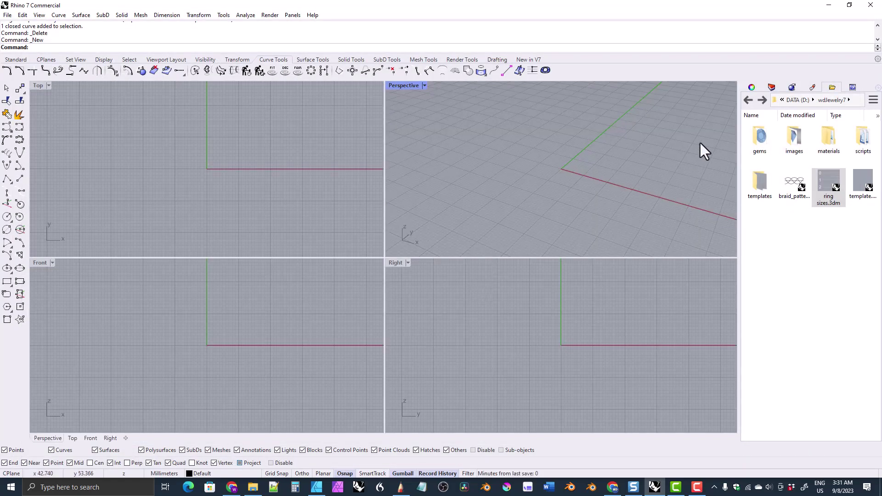
{"action": "left_click", "coordinate": [771, 88]}
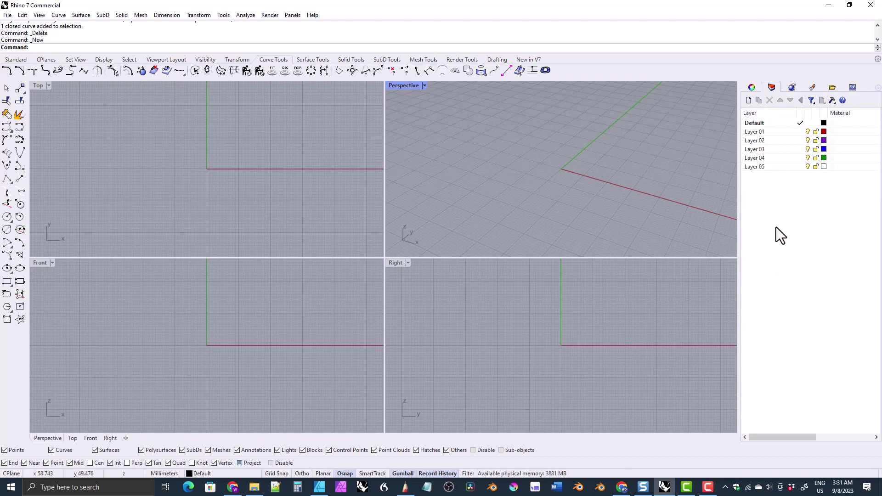
Step: Import ring sizes.3dm from the wdJewelry7 folder into the new model and hide its US ring size layer
{"action": "left_click", "coordinate": [833, 87]}
{"action": "left_click_drag", "start_coordinate": [833, 190], "coordinate": [573, 180]}
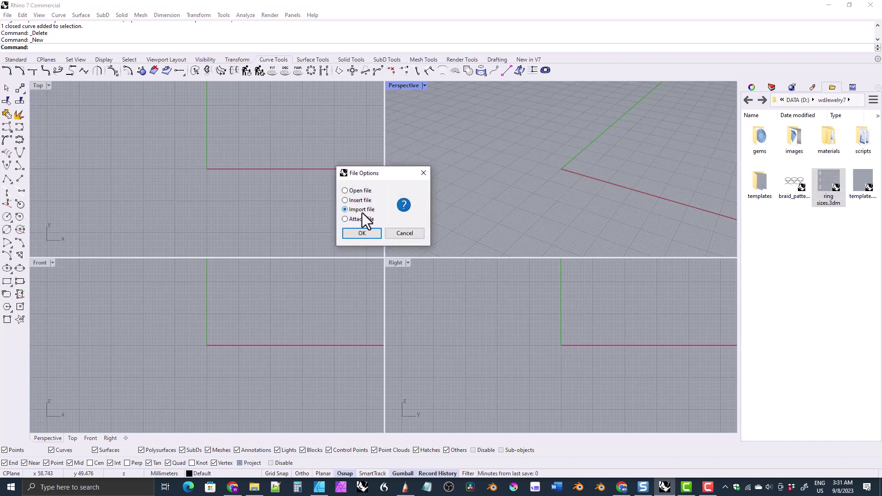
{"action": "left_click", "coordinate": [361, 233]}
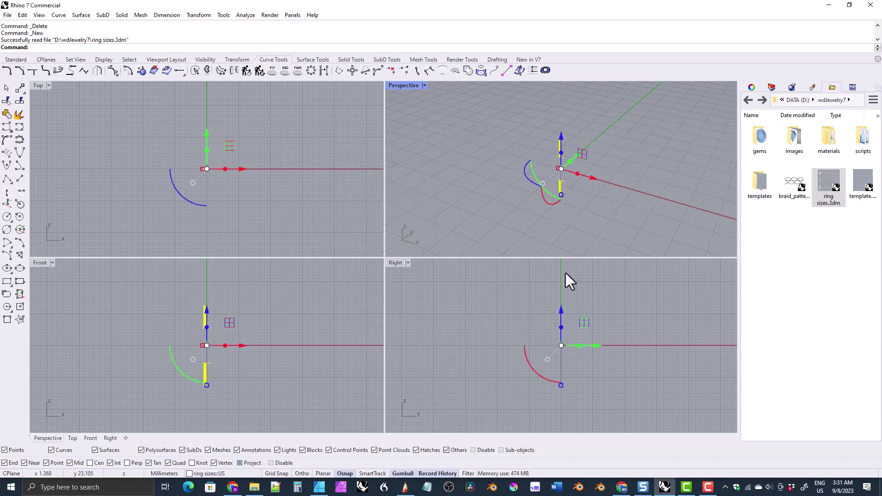
{"action": "left_click", "coordinate": [478, 206]}
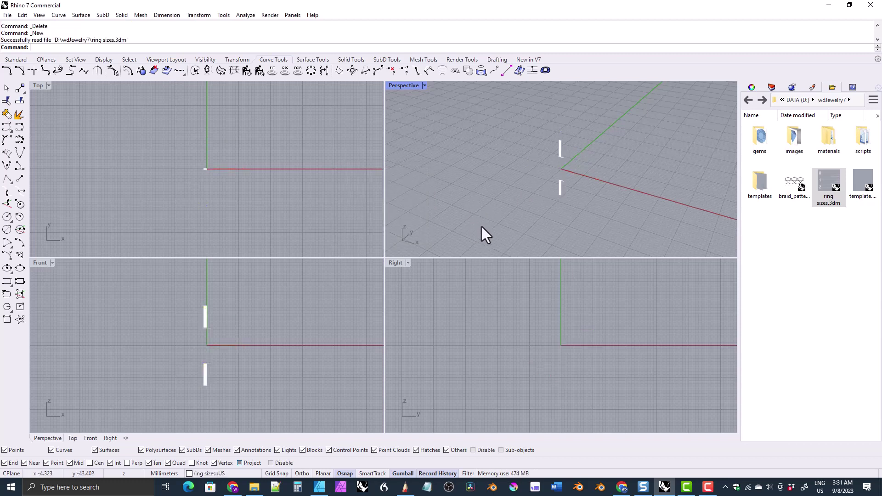
{"action": "left_click", "coordinate": [772, 87]}
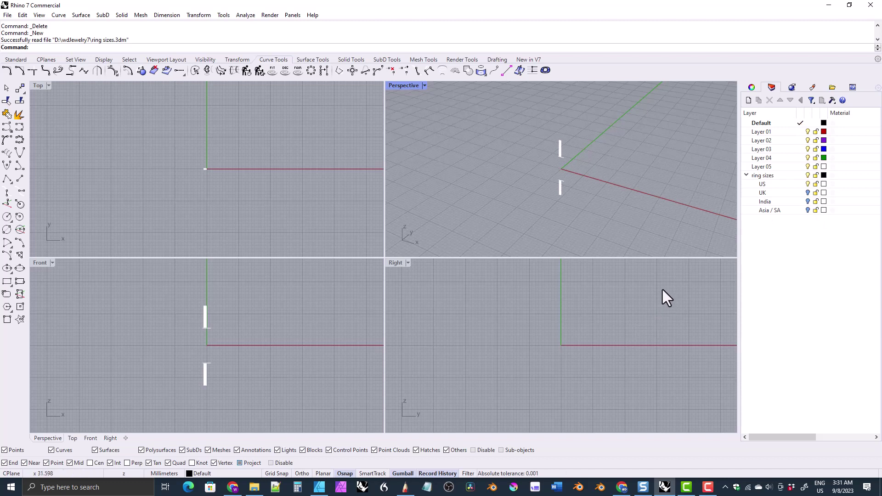
{"action": "left_click", "coordinate": [807, 184]}
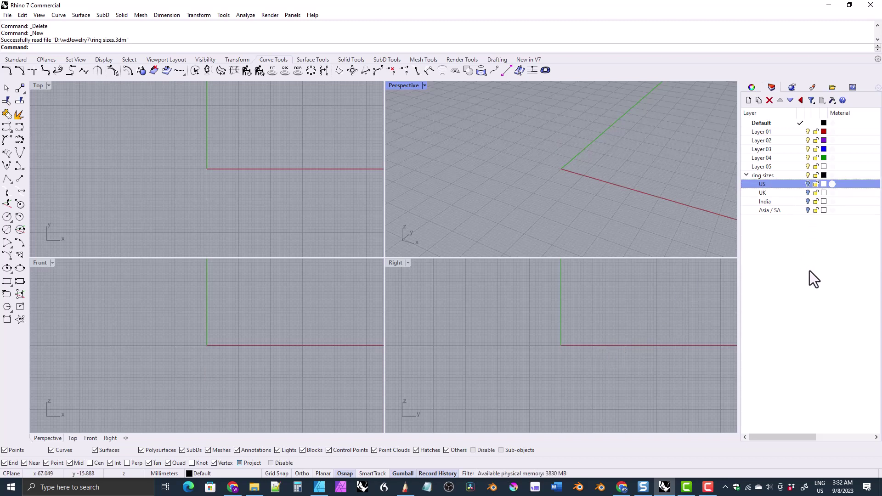
Step: Open the Save Template File dialog for the current model and close it without saving
{"action": "left_click", "coordinate": [7, 15]}
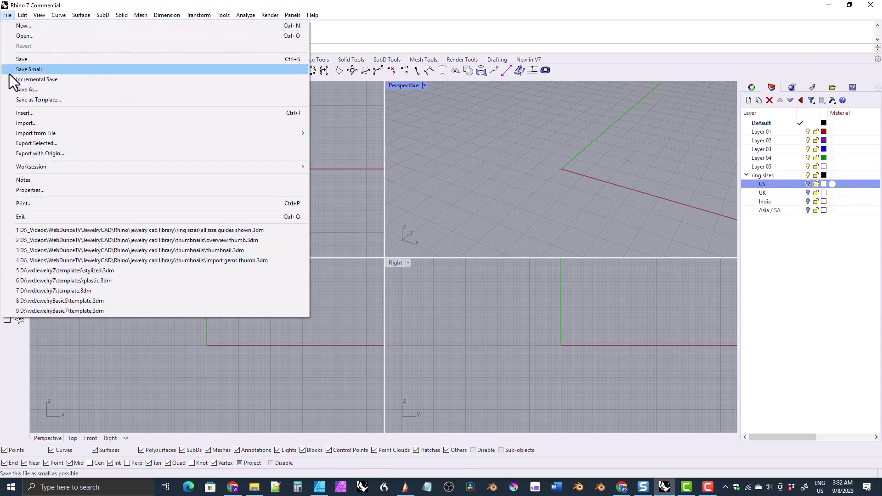
{"action": "left_click", "coordinate": [31, 100]}
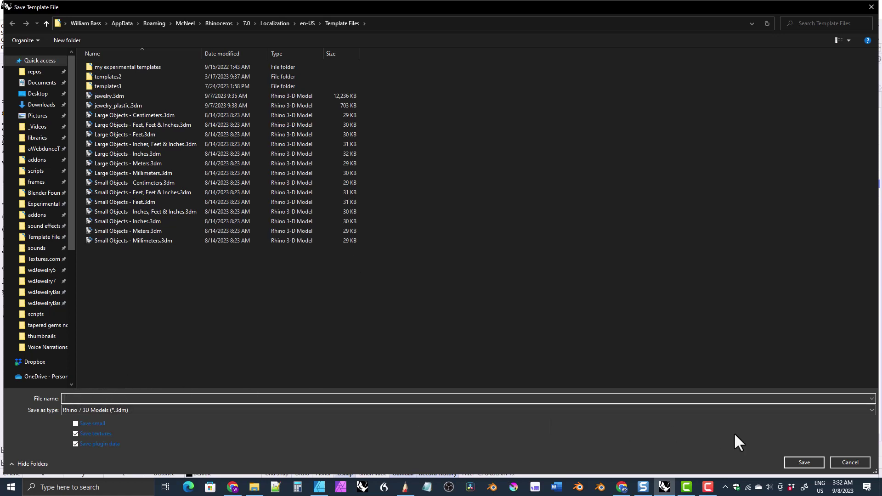
{"action": "left_click", "coordinate": [850, 461]}
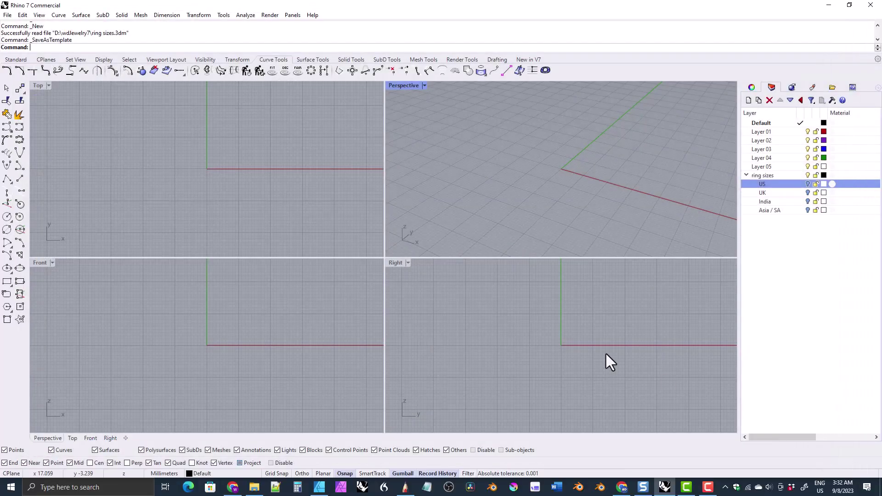